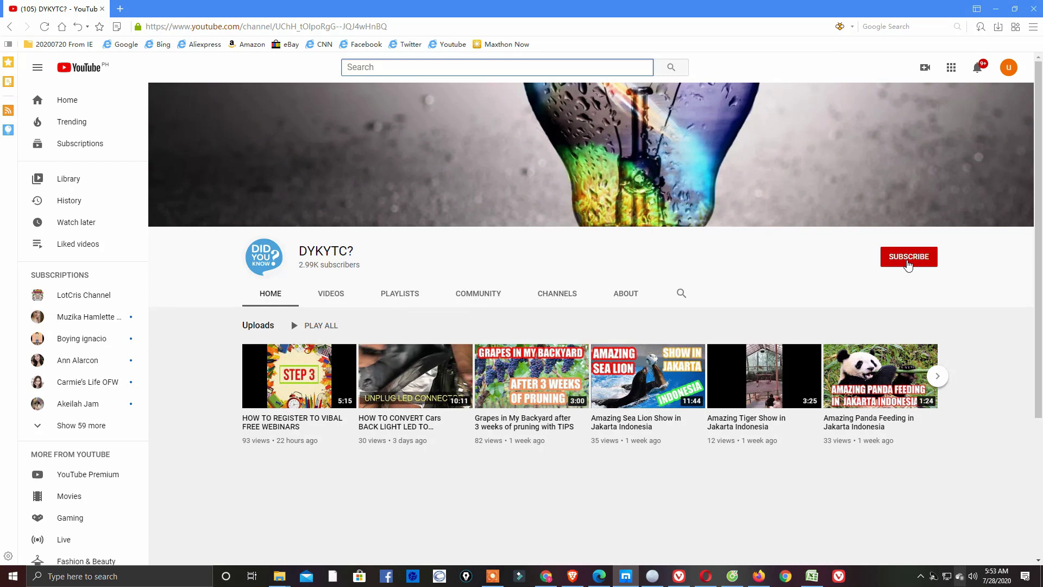
Subscribe to the DYKYTC? channel and set its notification bell to All.
{"action": "left_click", "coordinate": [909, 257]}
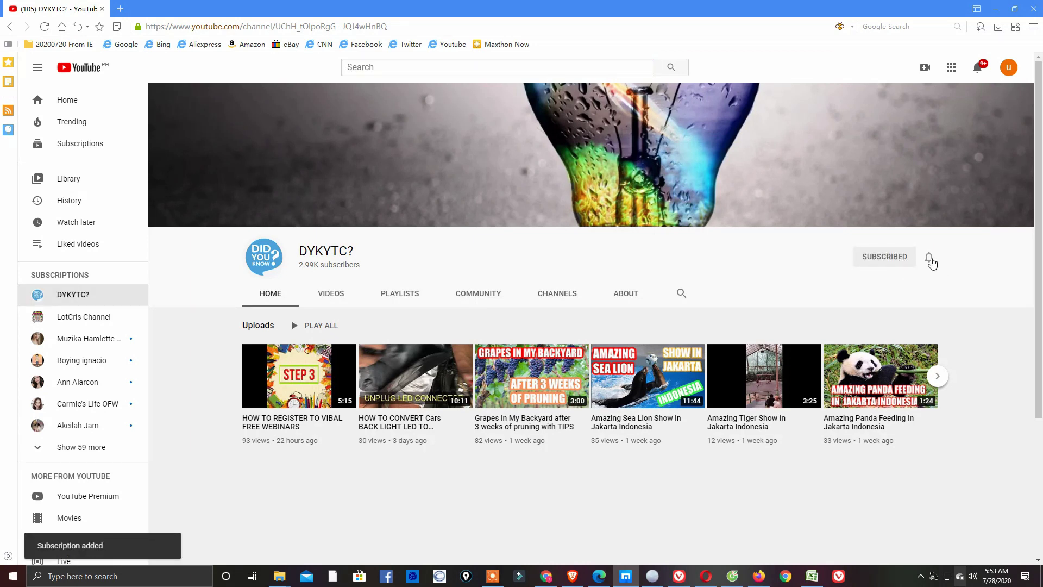
{"action": "left_click", "coordinate": [932, 262]}
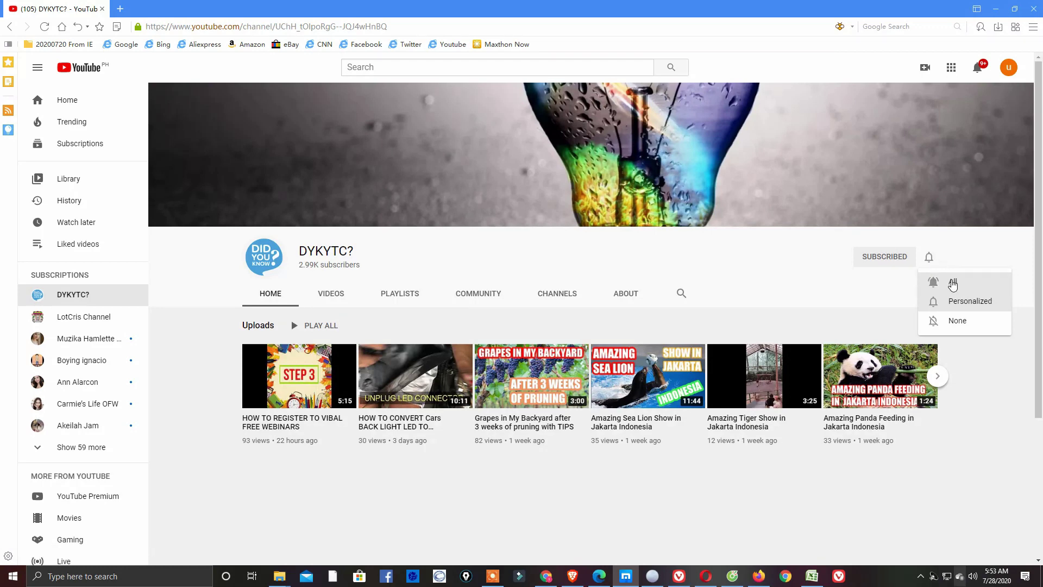
{"action": "left_click", "coordinate": [954, 284]}
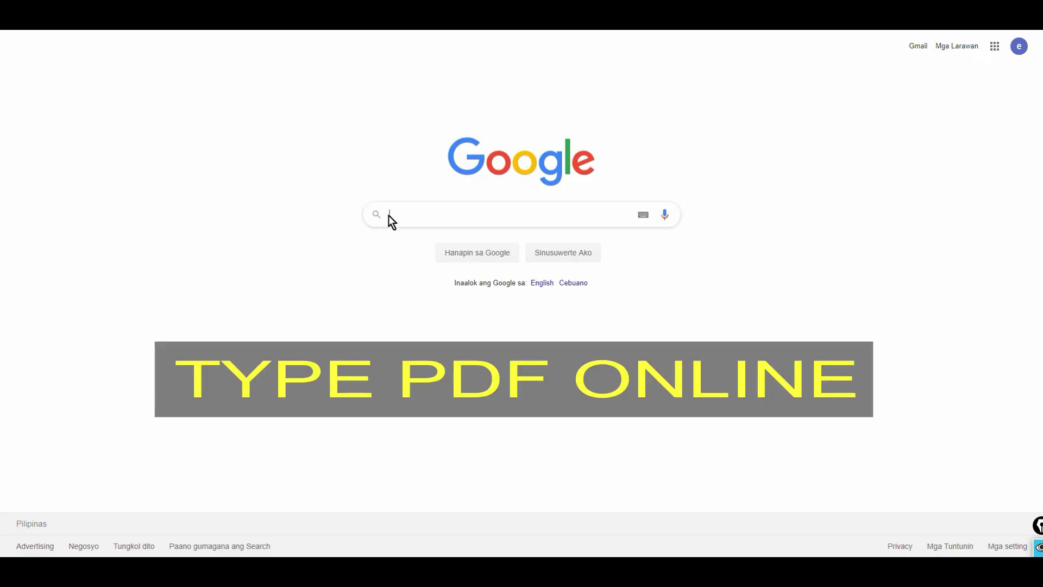
Search Google for 'pdfonline'.
{"action": "left_click", "coordinate": [388, 216]}
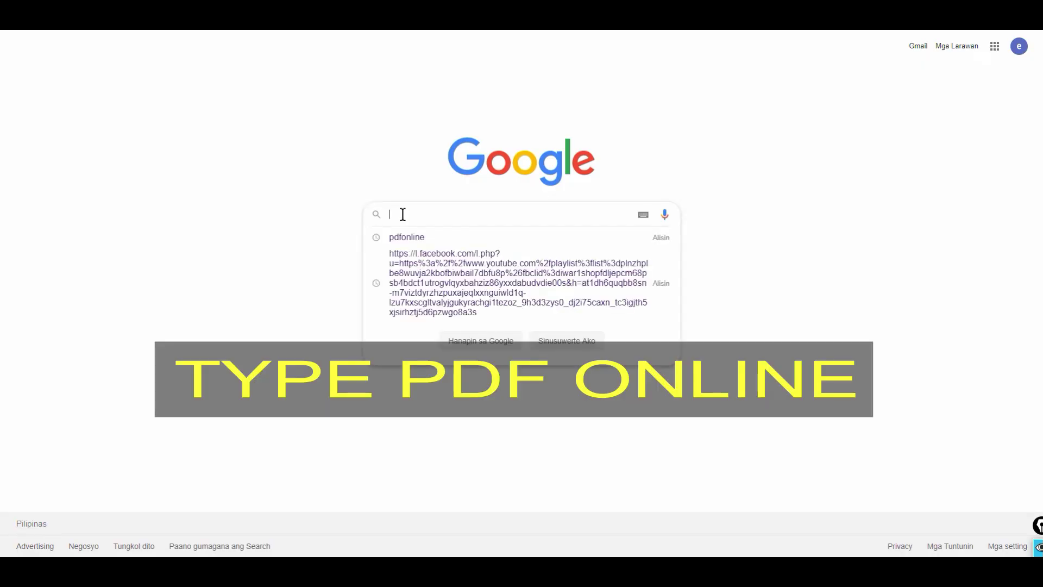
{"action": "type", "text": "pdf"}
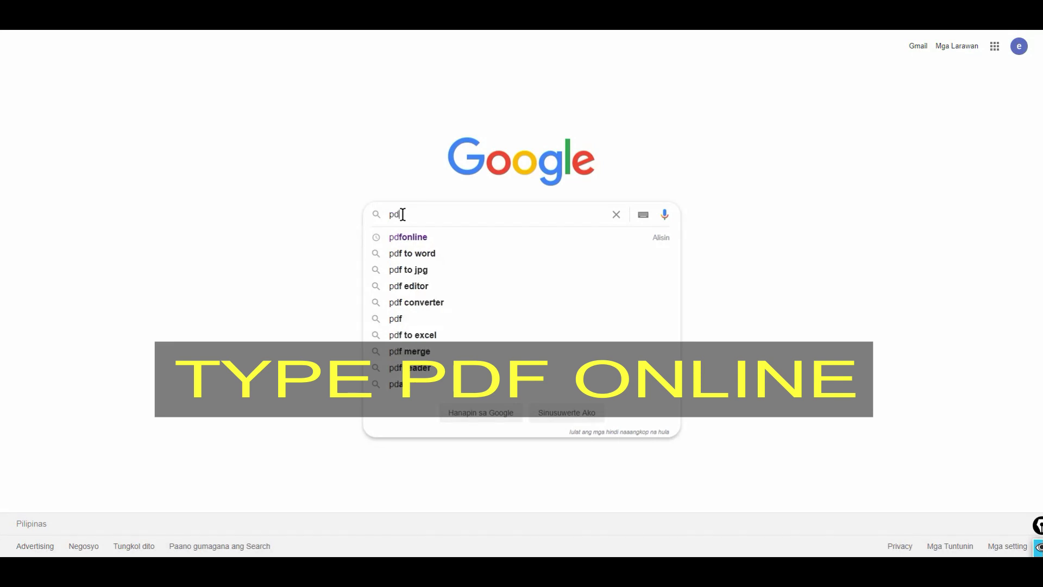
{"action": "type", "text": "onl"}
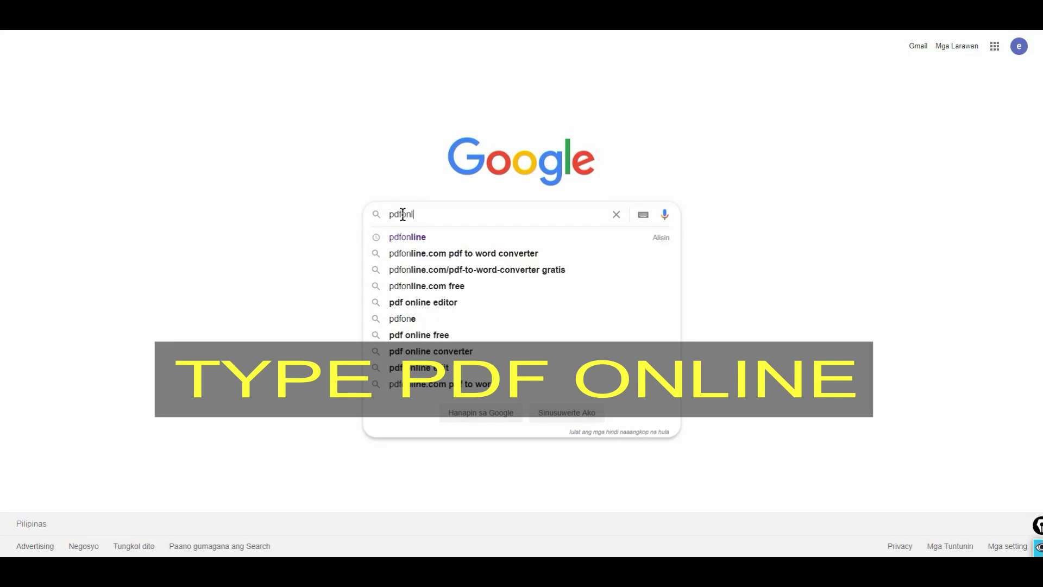
{"action": "type", "text": "ine"}
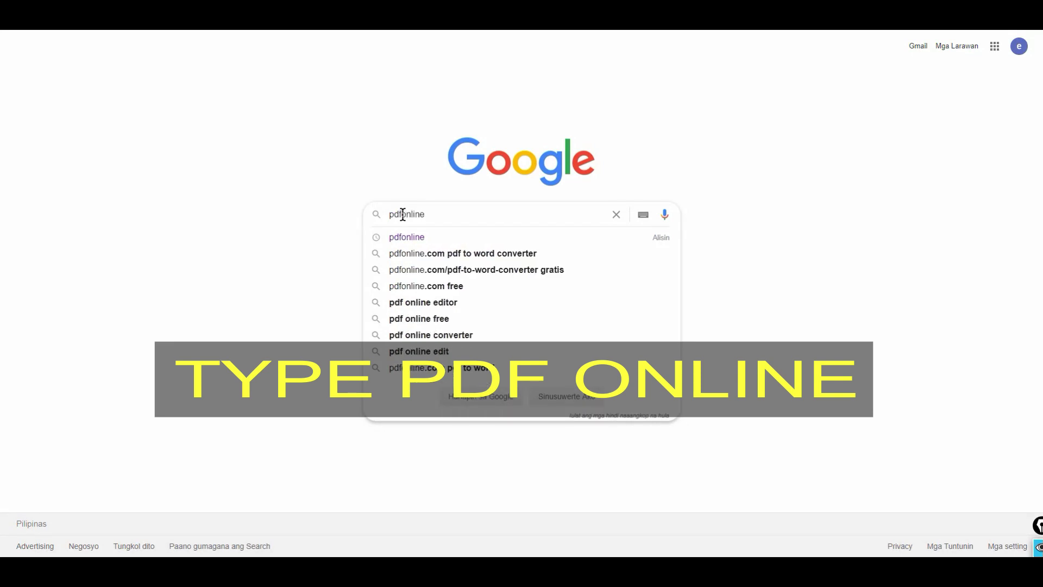
{"action": "key", "text": "Return"}
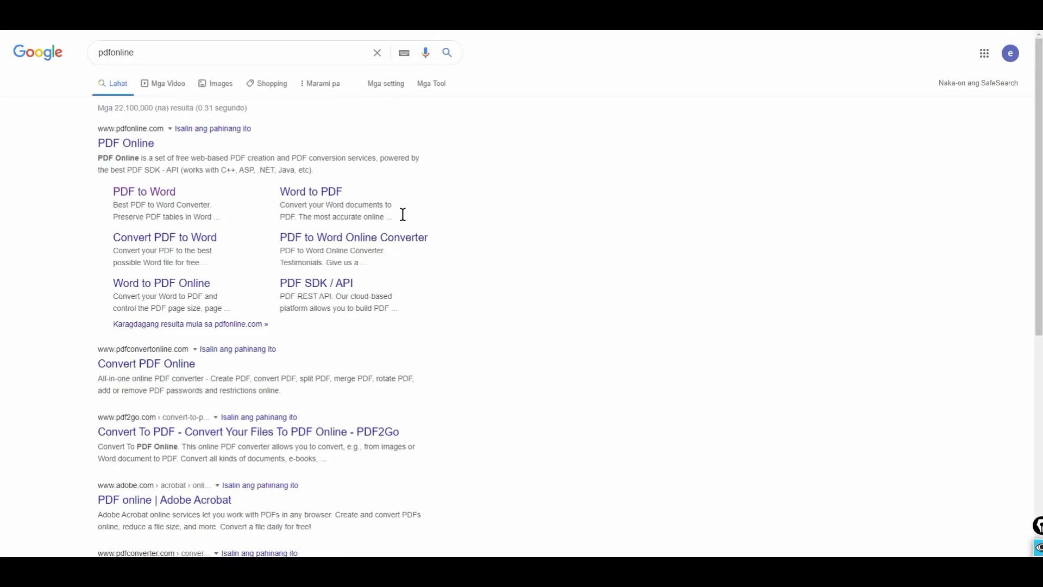
Open the PDF to Word sitelink under the PDF Online search result.
{"action": "mouse_move", "coordinate": [208, 175]}
{"action": "left_mouse_down"}
{"action": "mouse_move", "coordinate": [128, 178]}
{"action": "mouse_move", "coordinate": [232, 229]}
{"action": "mouse_move", "coordinate": [191, 177]}
{"action": "left_mouse_up"}
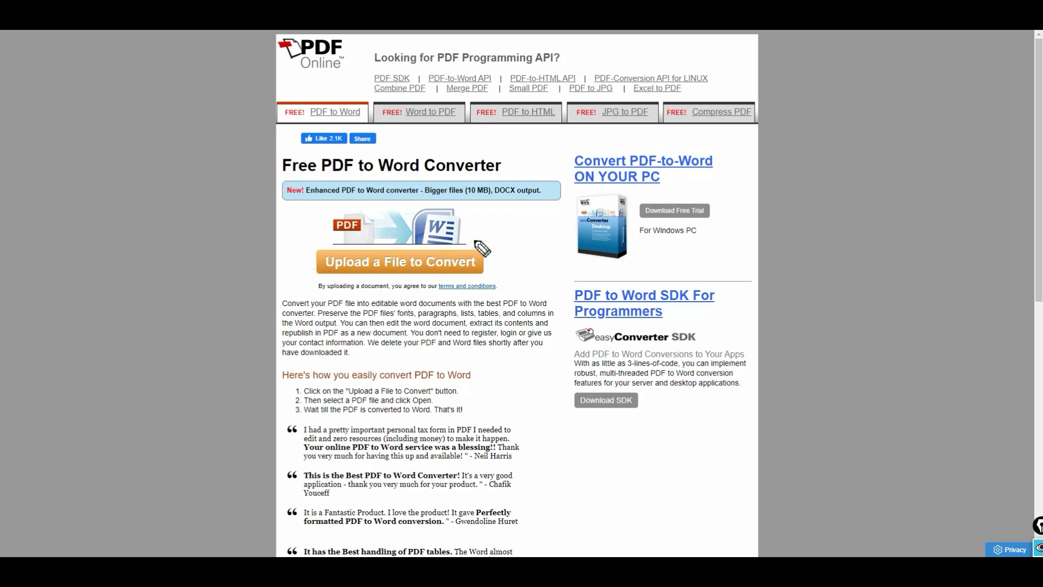
Open the file picker with the orange 'Upload a File to Convert' button.
{"action": "left_click", "coordinate": [429, 262]}
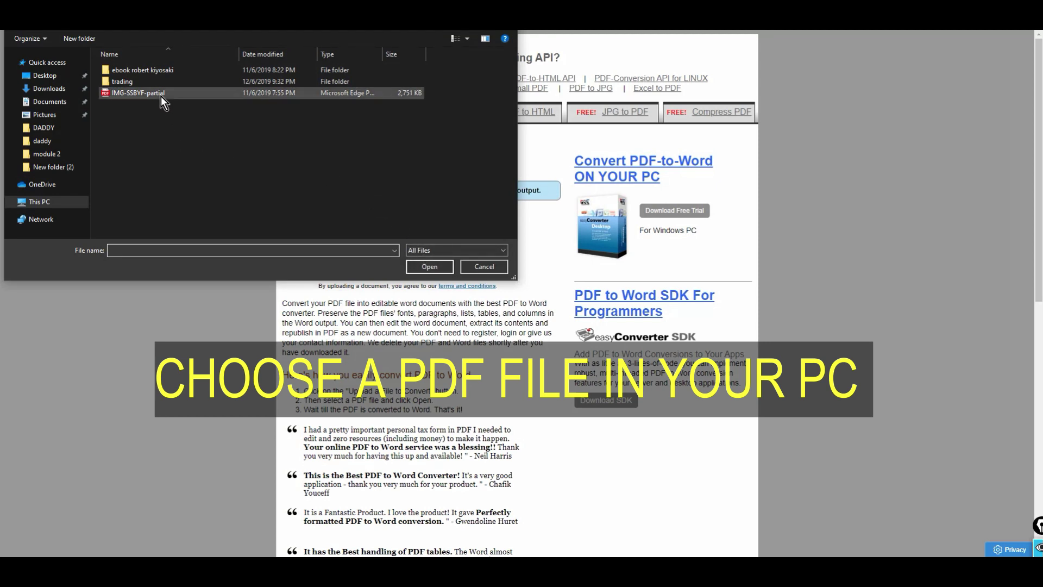
{"action": "mouse_move", "coordinate": [139, 93]}
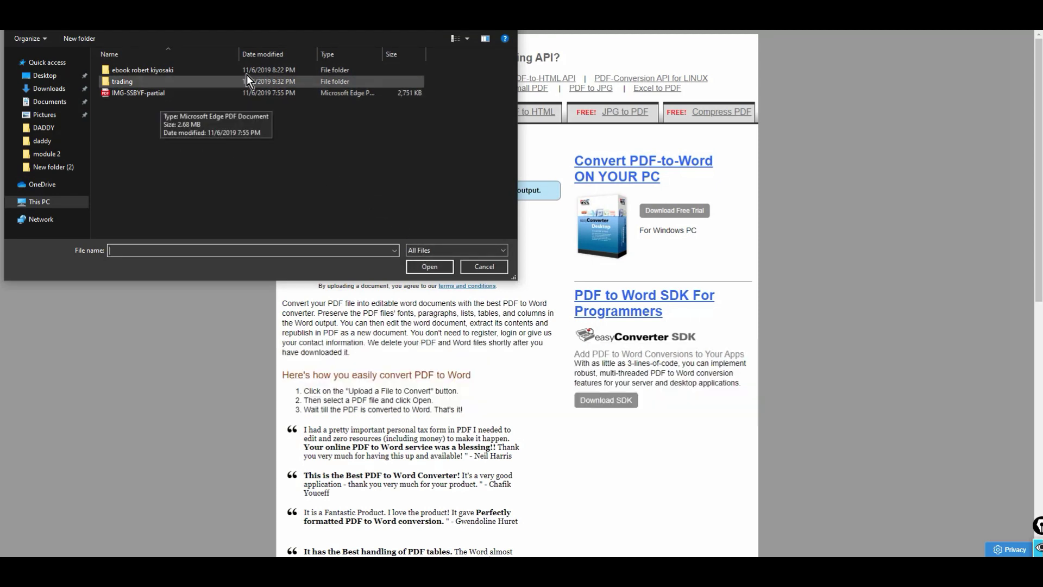
Choose IMG-SSBYF-partial in the Open dialog and start uploading it.
{"action": "left_click_drag", "start_coordinate": [382, 55], "coordinate": [426, 57]}
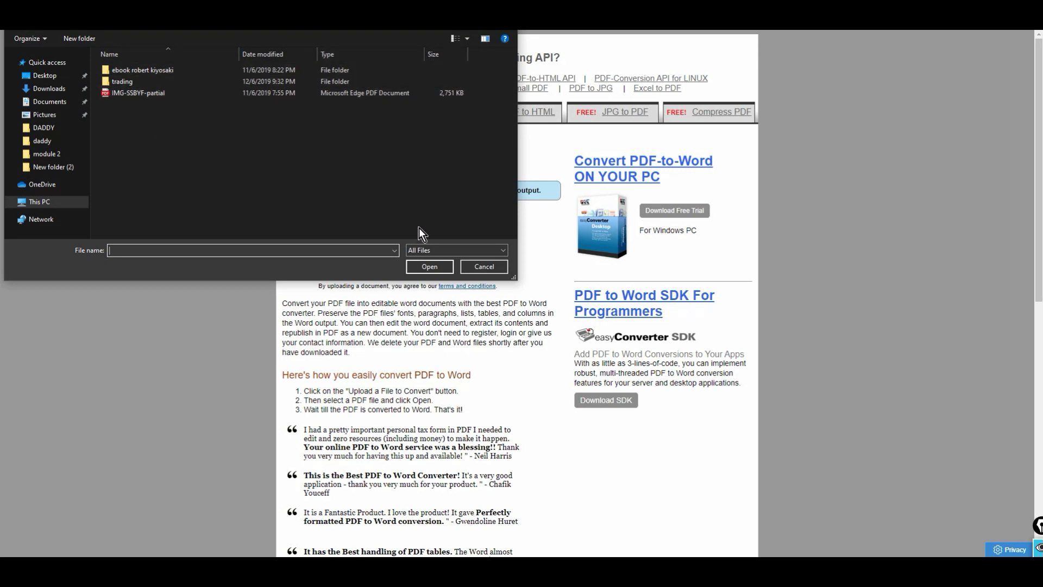
{"action": "left_click", "coordinate": [385, 94]}
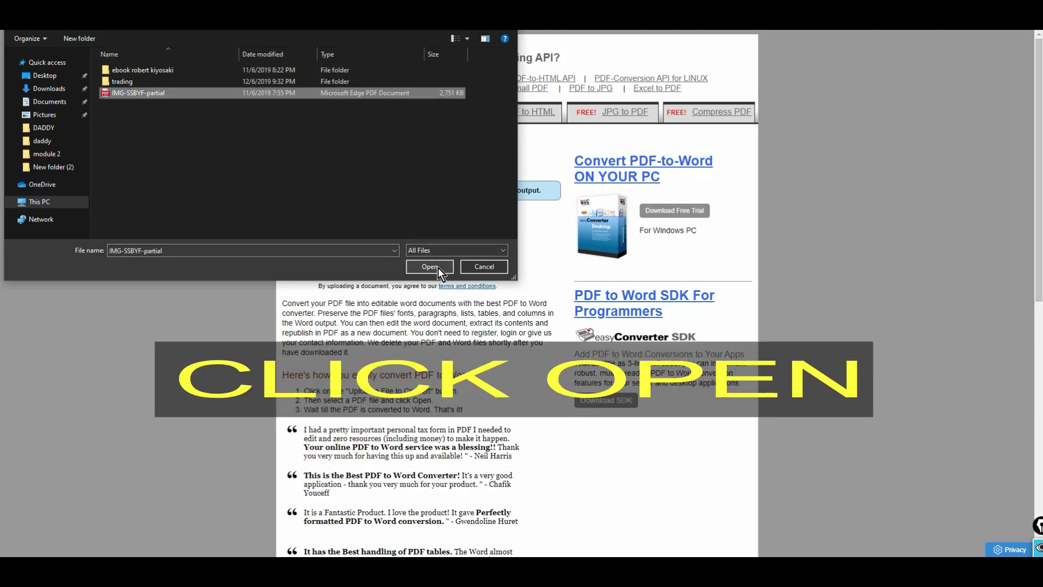
{"action": "left_click", "coordinate": [430, 267]}
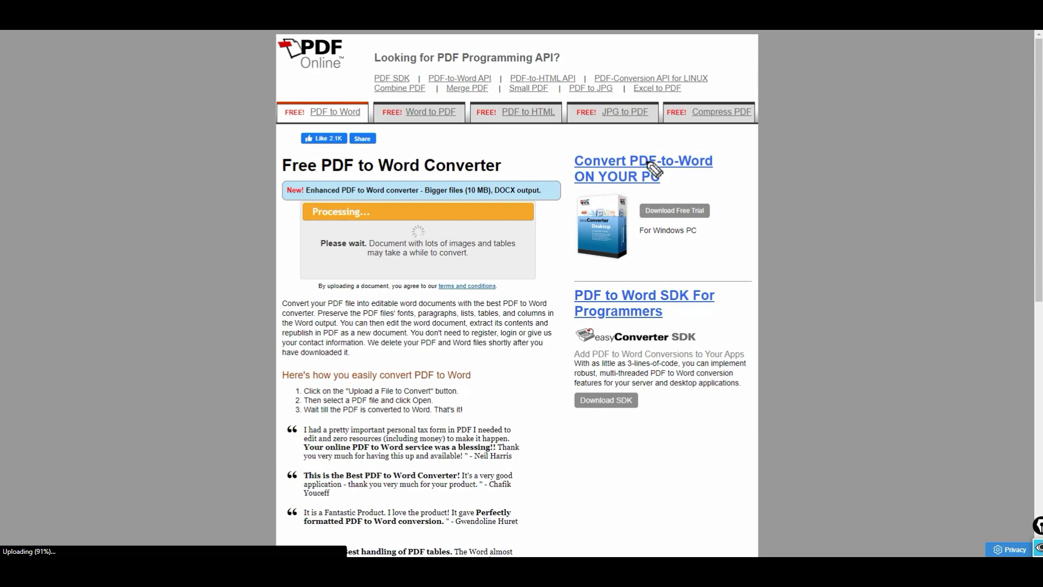
Wait until the result page shows the HTML preview and a Download link.
{"action": "mouse_move", "coordinate": [549, 201]}
{"action": "left_mouse_down"}
{"action": "mouse_move", "coordinate": [331, 295]}
{"action": "mouse_move", "coordinate": [560, 225]}
{"action": "left_mouse_up"}
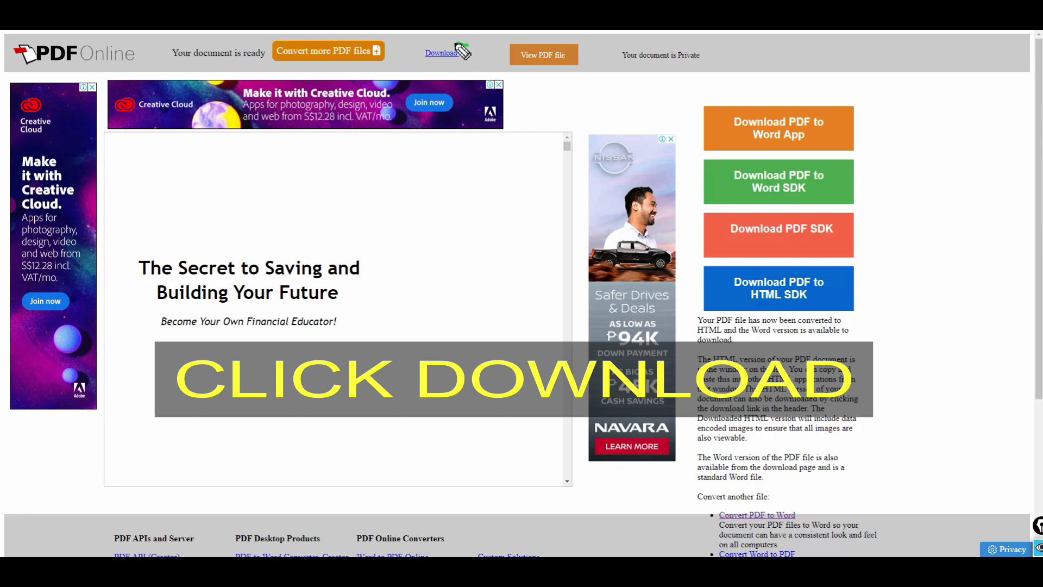
Use the header Download link to reach the Downloading converted files page.
{"action": "left_click_drag", "start_coordinate": [412, 51], "coordinate": [483, 64]}
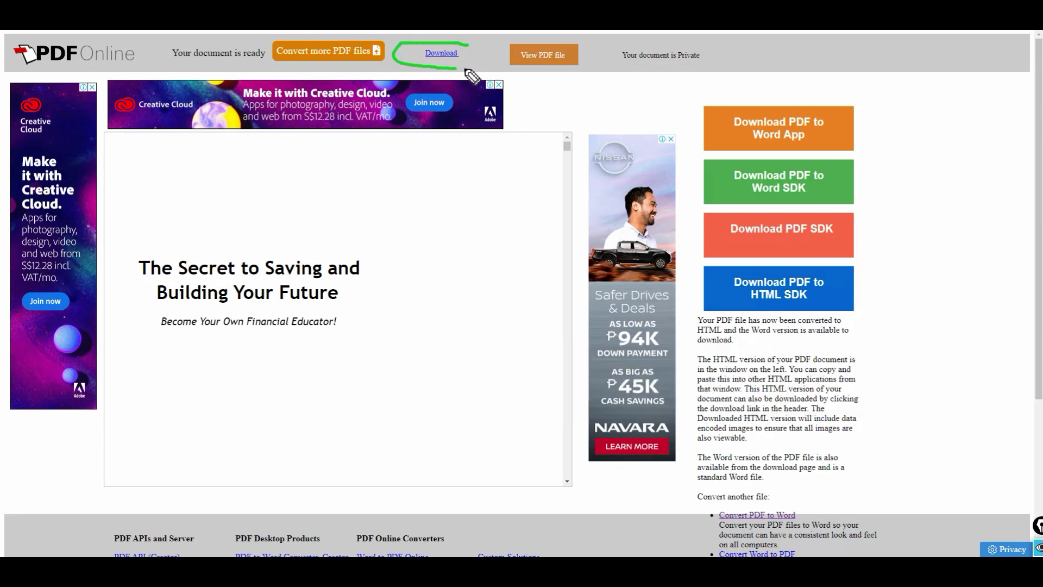
{"action": "left_click_drag", "start_coordinate": [476, 57], "coordinate": [469, 47]}
{"action": "key", "text": "e"}
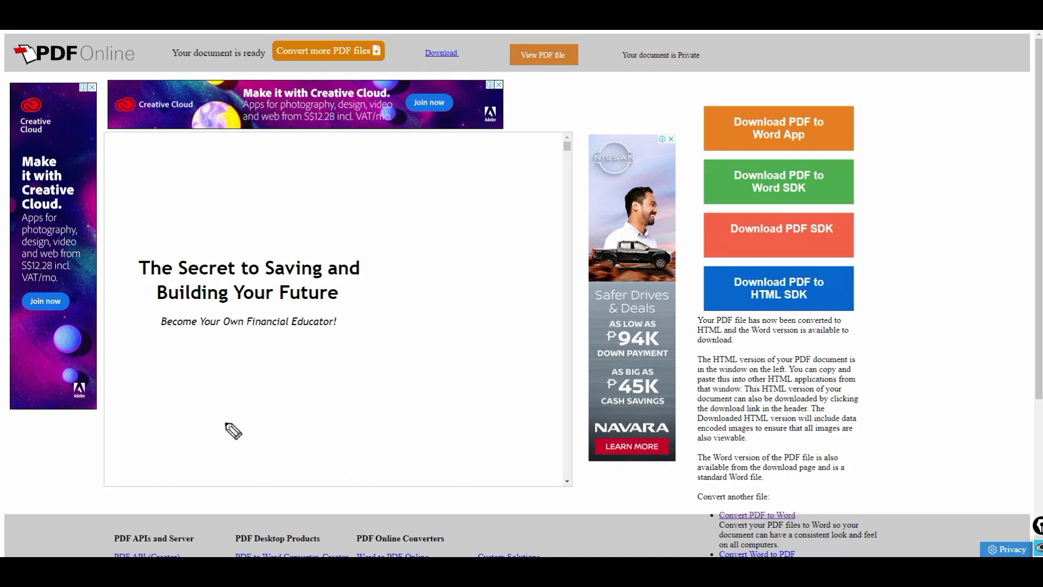
{"action": "left_click", "coordinate": [441, 53]}
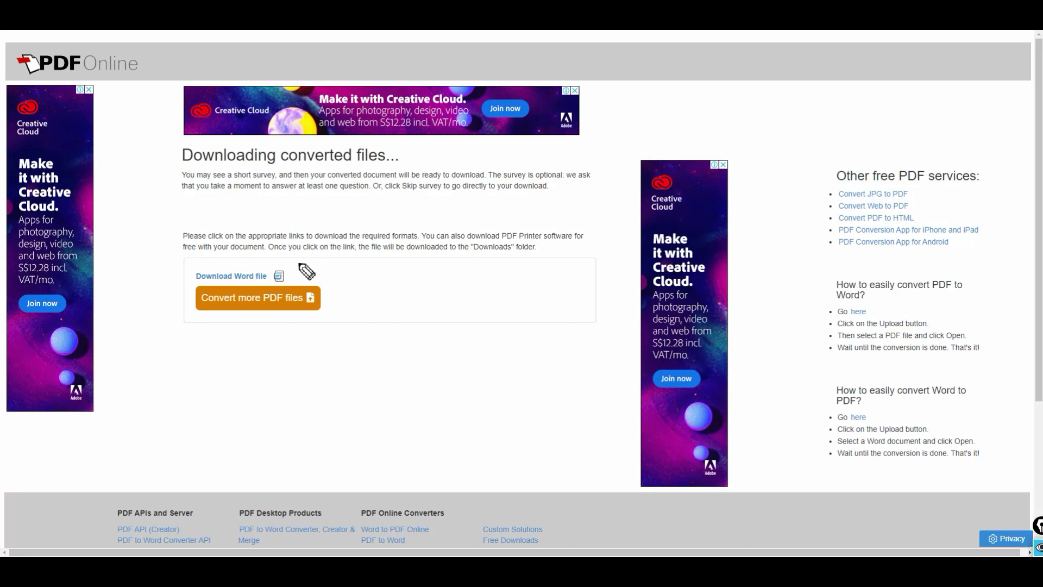
Download pdf-to-word.docx with the 'Download Word file' link.
{"action": "mouse_move", "coordinate": [312, 272]}
{"action": "left_mouse_down"}
{"action": "mouse_move", "coordinate": [192, 282]}
{"action": "mouse_move", "coordinate": [280, 298]}
{"action": "mouse_move", "coordinate": [313, 276]}
{"action": "left_mouse_up"}
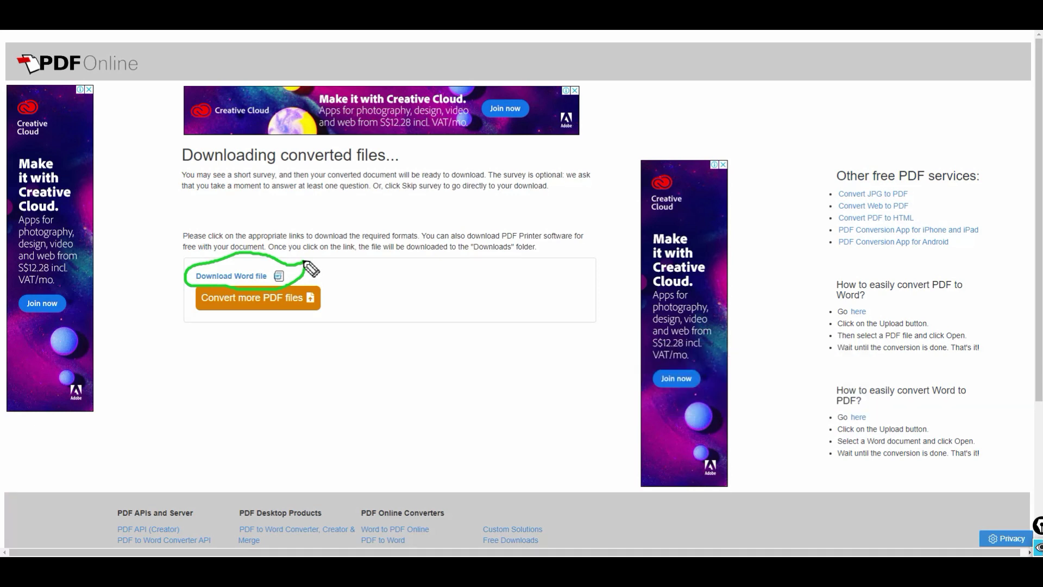
{"action": "key", "text": "e"}
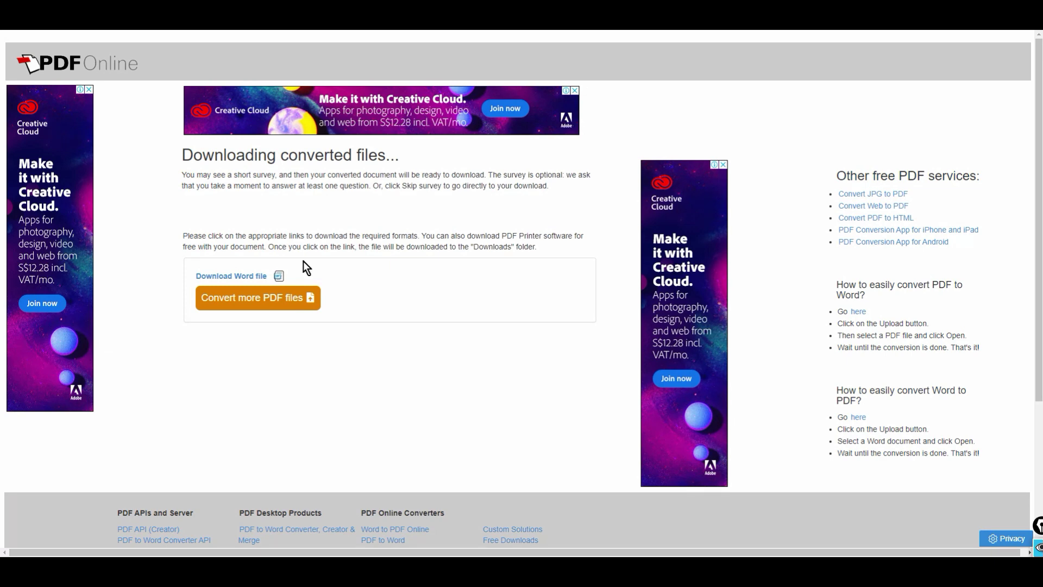
{"action": "left_click", "coordinate": [242, 276]}
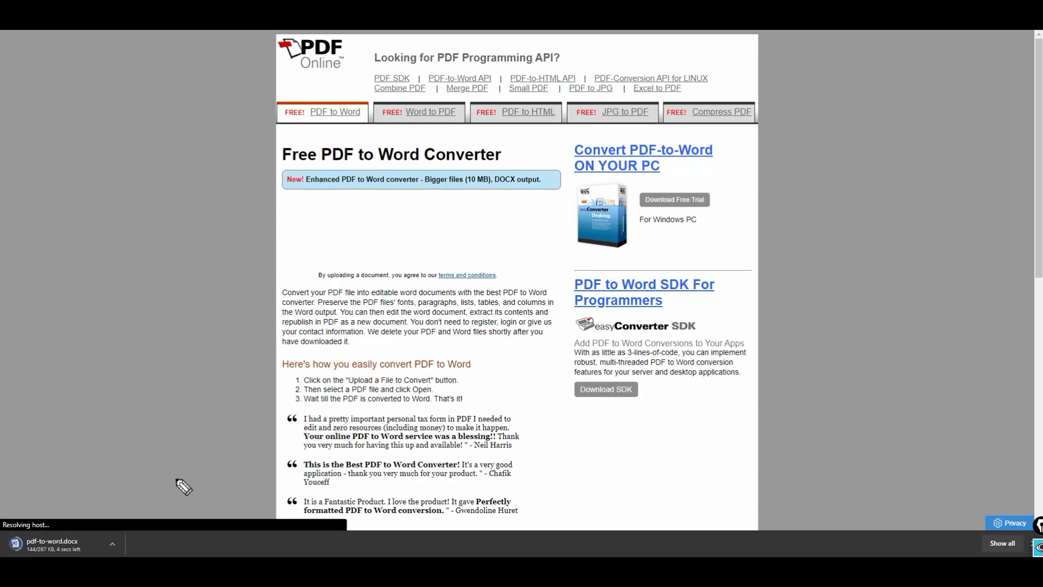
Open the finished pdf-to-word.docx from the browser's download bar in Word 2007.
{"action": "mouse_move", "coordinate": [135, 508]}
{"action": "left_mouse_down"}
{"action": "mouse_move", "coordinate": [7, 552]}
{"action": "mouse_move", "coordinate": [126, 499]}
{"action": "mouse_move", "coordinate": [111, 503]}
{"action": "left_mouse_up"}
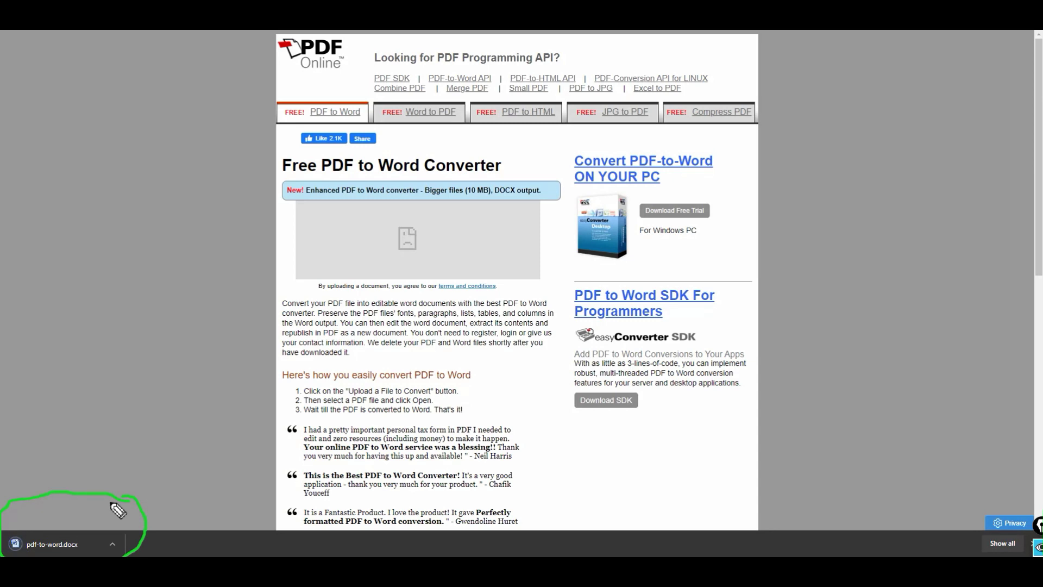
{"action": "key", "text": "Escape"}
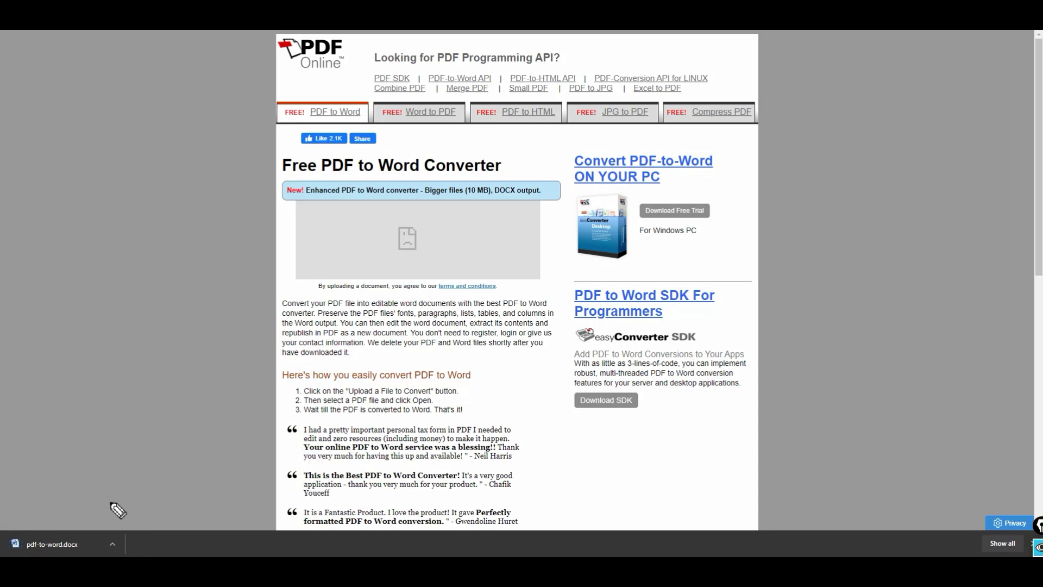
{"action": "left_click", "coordinate": [89, 542]}
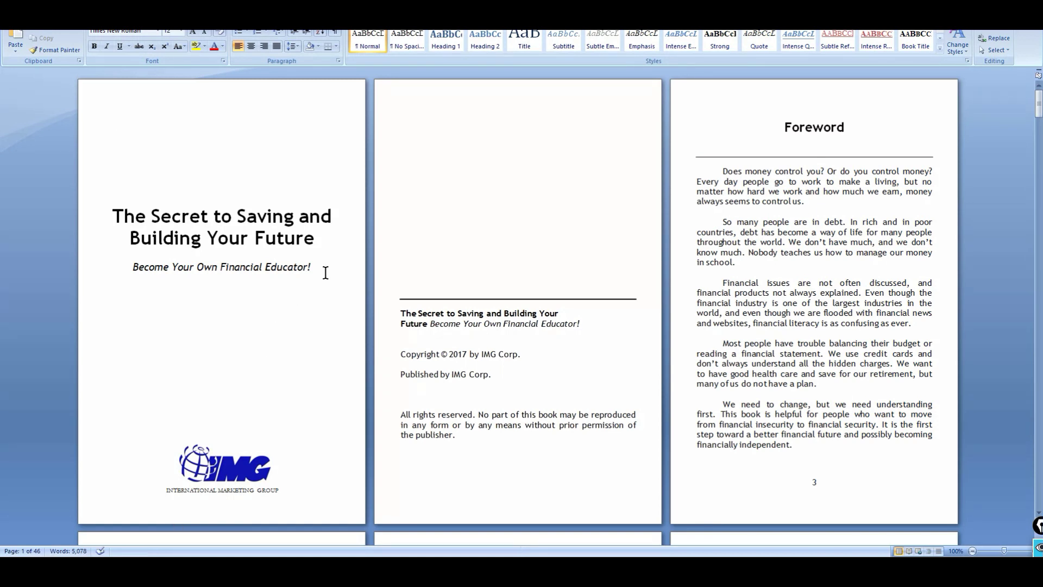
Erase the whole ebook cover title so it can read 'PDF to word'.
{"action": "left_click", "coordinate": [334, 240]}
{"action": "key", "text": "BackSpace"}
{"action": "key", "text": "BackSpace"}
{"action": "key", "text": "BackSpace"}
{"action": "key", "text": "BackSpace"}
{"action": "key", "text": "BackSpace"}
{"action": "key", "text": "BackSpace"}
{"action": "key", "text": "BackSpace"}
{"action": "key", "text": "BackSpace"}
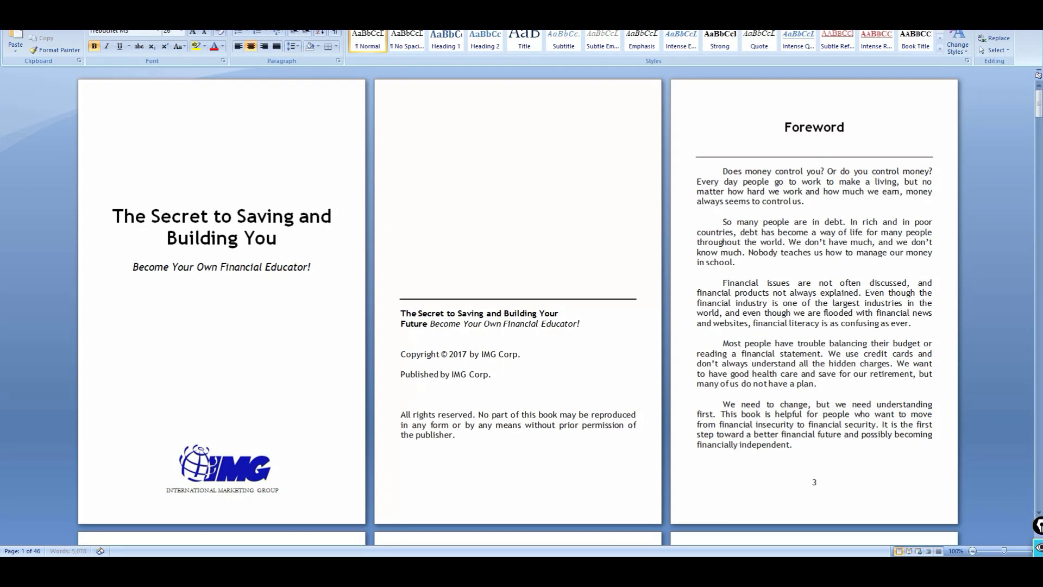
{"action": "key", "text": "BackSpace"}
{"action": "key", "text": "BackSpace"}
{"action": "key", "text": "BackSpace"}
{"action": "key", "text": "BackSpace"}
{"action": "key", "text": "BackSpace"}
{"action": "key", "text": "BackSpace"}
{"action": "key", "text": "BackSpace"}
{"action": "key", "text": "BackSpace"}
{"action": "key", "text": "BackSpace"}
{"action": "key", "text": "BackSpace"}
{"action": "key", "text": "BackSpace"}
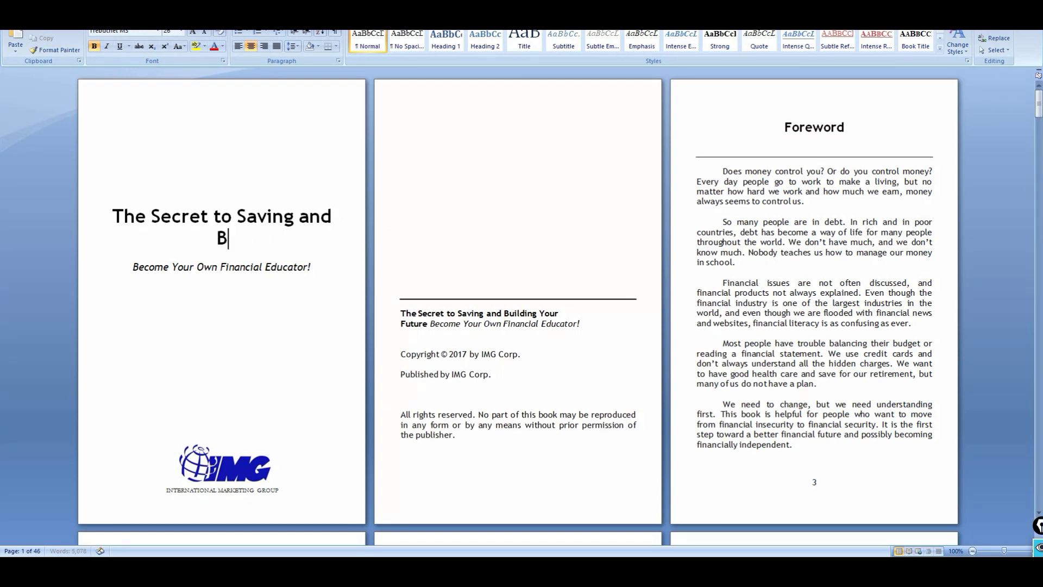
{"action": "key", "text": "BackSpace"}
{"action": "key", "text": "BackSpace"}
{"action": "key", "text": "BackSpace"}
{"action": "key", "text": "BackSpace"}
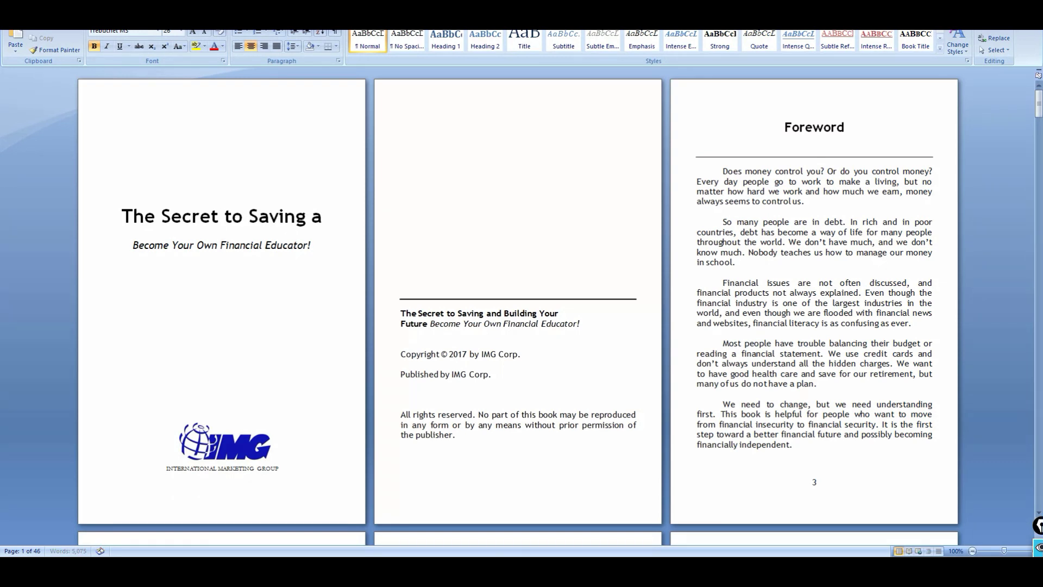
{"action": "key", "text": "BackSpace"}
{"action": "key", "text": "BackSpace"}
{"action": "key", "text": "BackSpace"}
{"action": "key", "text": "BackSpace"}
{"action": "key", "text": "BackSpace"}
{"action": "key", "text": "BackSpace"}
{"action": "key", "text": "BackSpace"}
{"action": "key", "text": "BackSpace"}
{"action": "key", "text": "BackSpace"}
{"action": "key", "text": "BackSpace"}
{"action": "key", "text": "BackSpace"}
{"action": "key", "text": "BackSpace"}
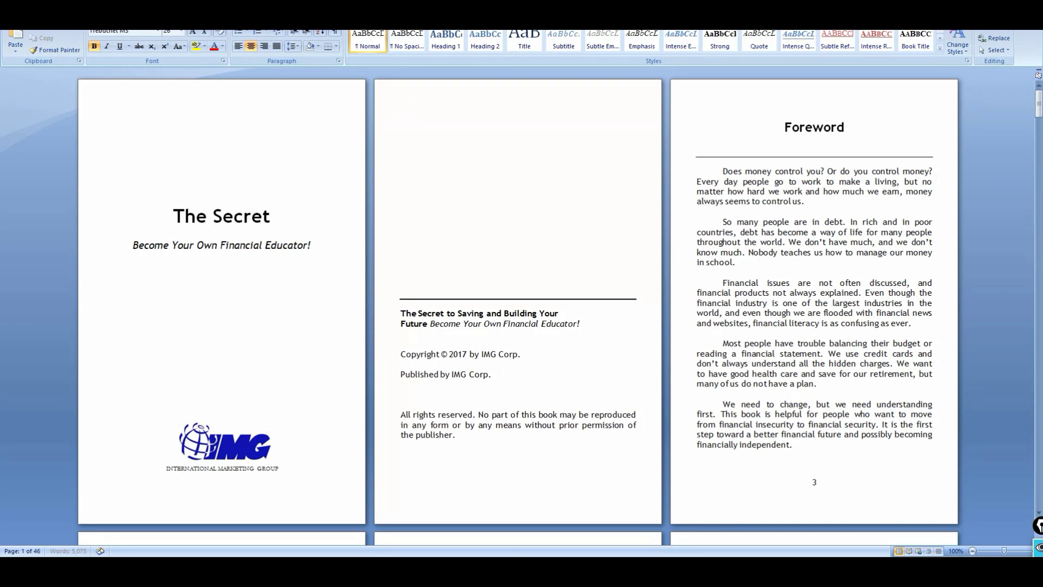
{"action": "key", "text": "BackSpace"}
{"action": "key", "text": "BackSpace"}
{"action": "key", "text": "BackSpace"}
{"action": "key", "text": "BackSpace"}
{"action": "key", "text": "BackSpace"}
{"action": "key", "text": "BackSpace"}
{"action": "key", "text": "BackSpace"}
{"action": "key", "text": "BackSpace"}
{"action": "key", "text": "BackSpace"}
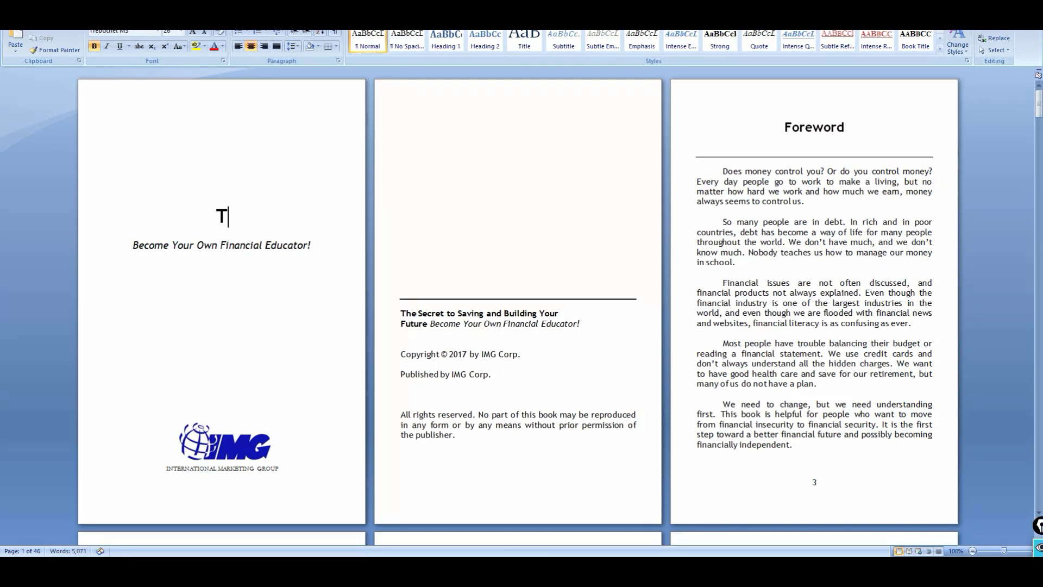
{"action": "key", "text": "BackSpace"}
{"action": "type", "text": "PD"}
{"action": "type", "text": "F to"}
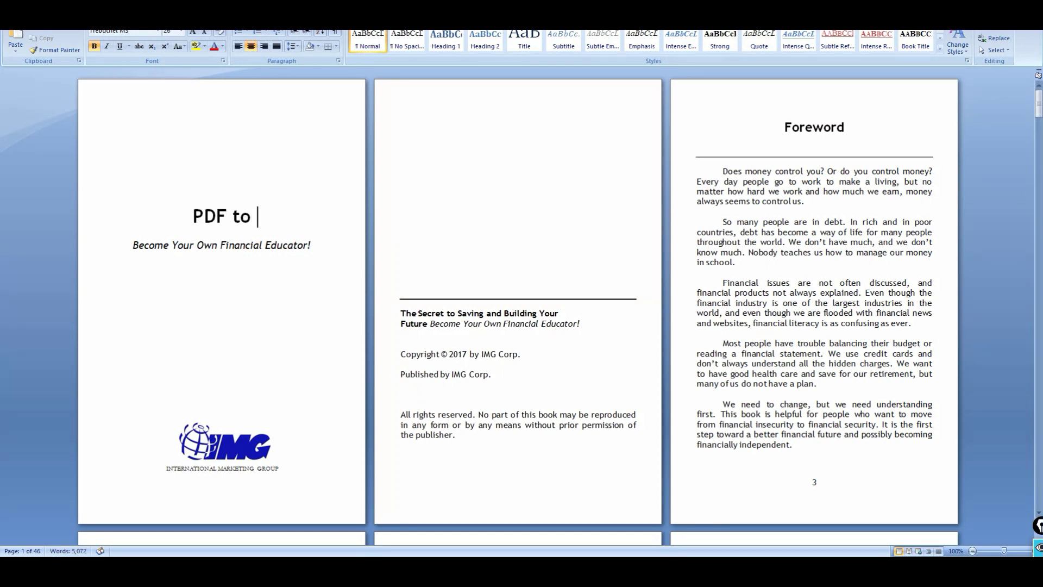
{"action": "type", "text": " word"}
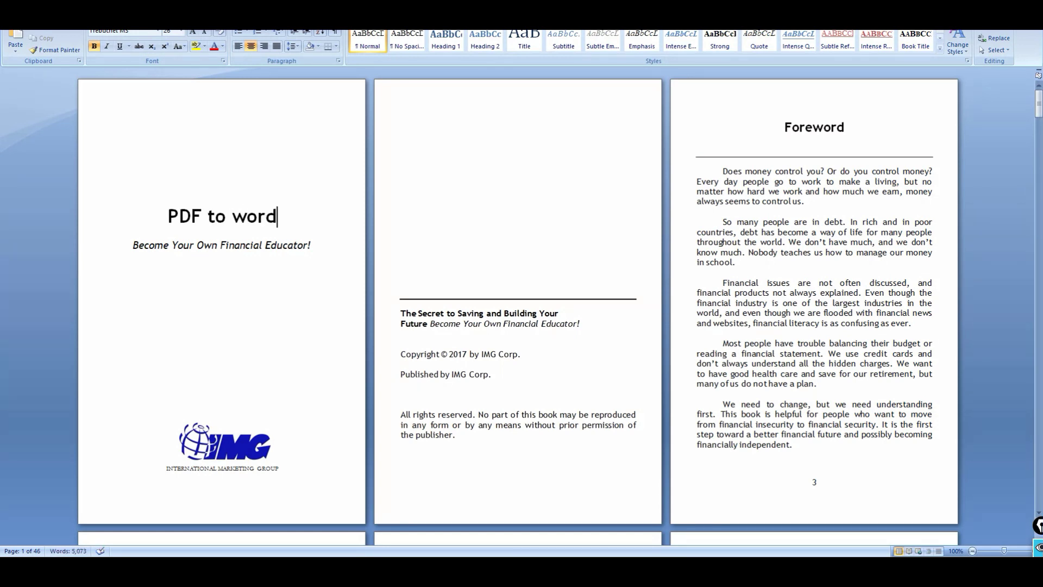
{"action": "scroll", "coordinate": [470, 296], "scroll_direction": "down", "scroll_amount": 2}
{"action": "scroll", "coordinate": [470, 296], "scroll_direction": "down", "scroll_amount": 3}
{"action": "scroll", "coordinate": [469, 297], "scroll_direction": "down", "scroll_amount": 2}
{"action": "scroll", "coordinate": [470, 297], "scroll_direction": "down", "scroll_amount": 3}
{"action": "scroll", "coordinate": [470, 297], "scroll_direction": "down", "scroll_amount": 2}
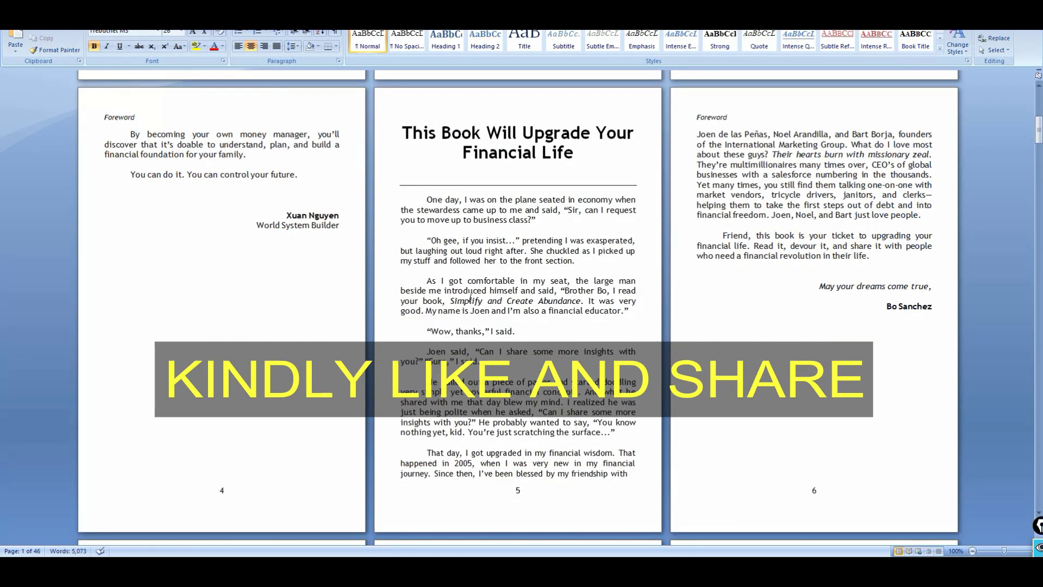
{"action": "scroll", "coordinate": [469, 296], "scroll_direction": "down", "scroll_amount": 3}
{"action": "scroll", "coordinate": [469, 297], "scroll_direction": "down", "scroll_amount": 2}
{"action": "scroll", "coordinate": [470, 297], "scroll_direction": "down", "scroll_amount": 3}
{"action": "scroll", "coordinate": [469, 296], "scroll_direction": "down", "scroll_amount": 5}
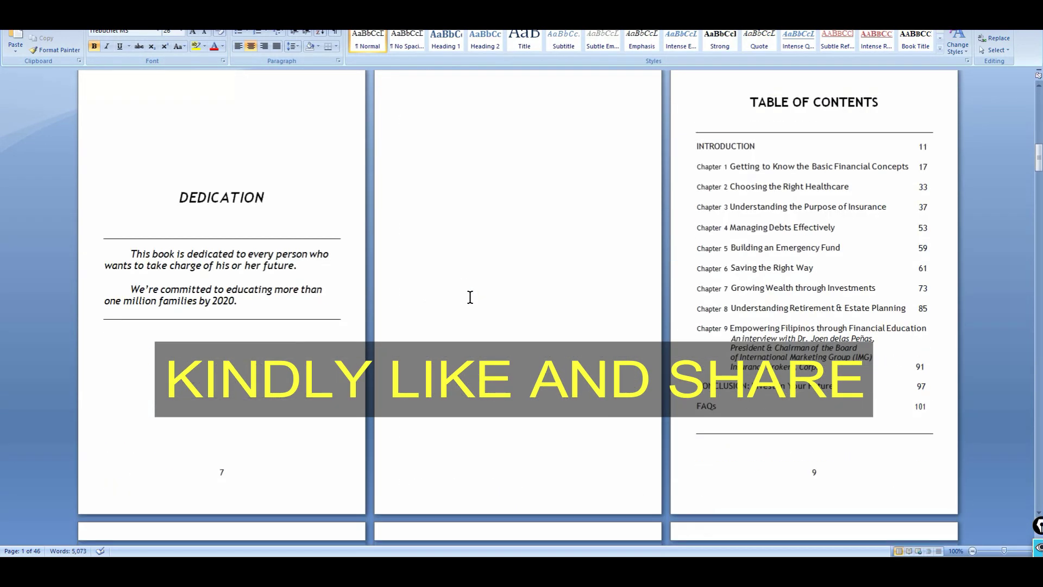
Delete the 'Chapter 4 Managing Debts Effectively' text, keeping its page number 53.
{"action": "left_click_drag", "start_coordinate": [831, 227], "coordinate": [675, 227]}
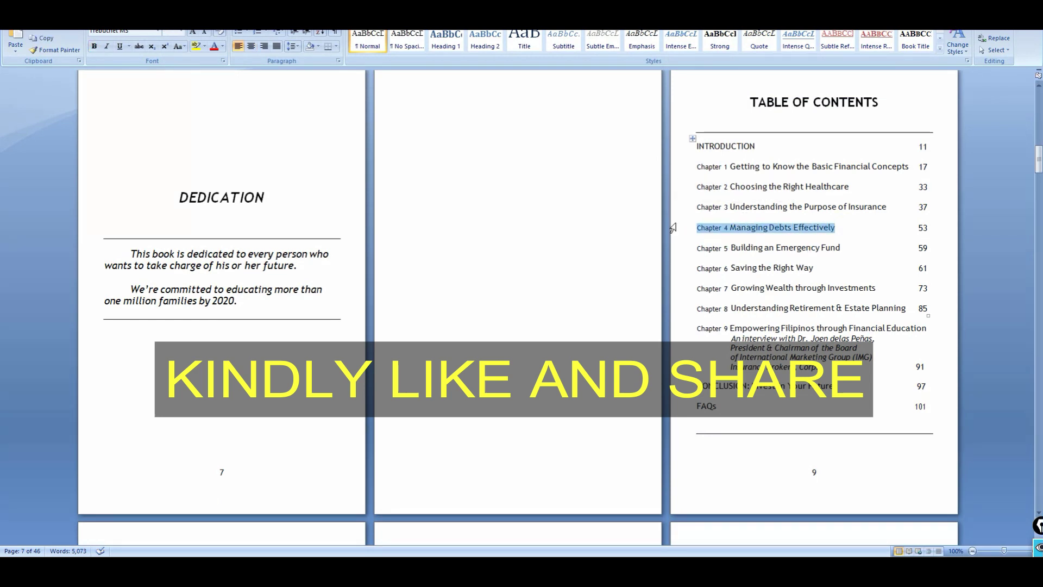
{"action": "key", "text": "Delete"}
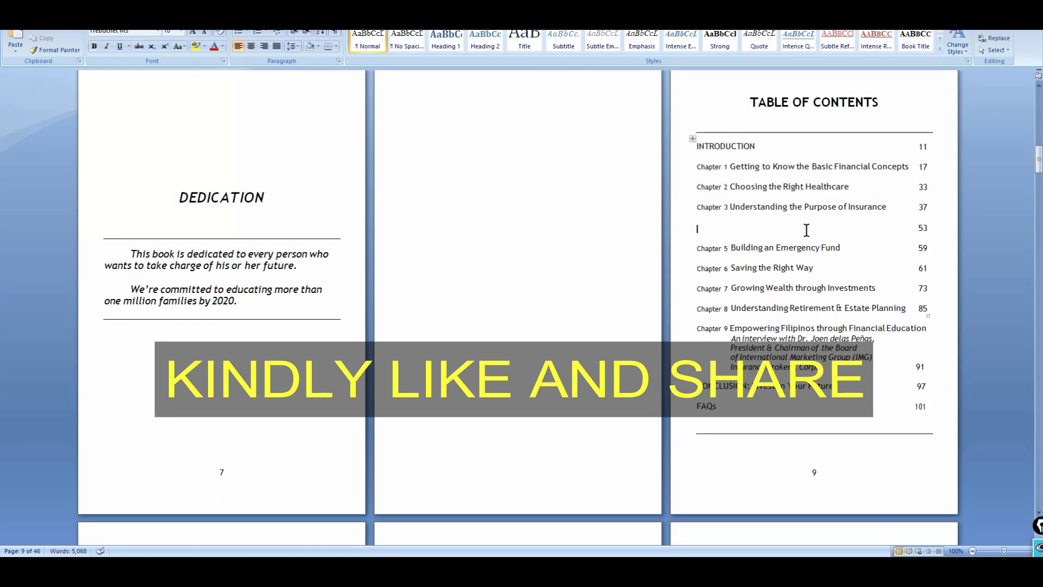